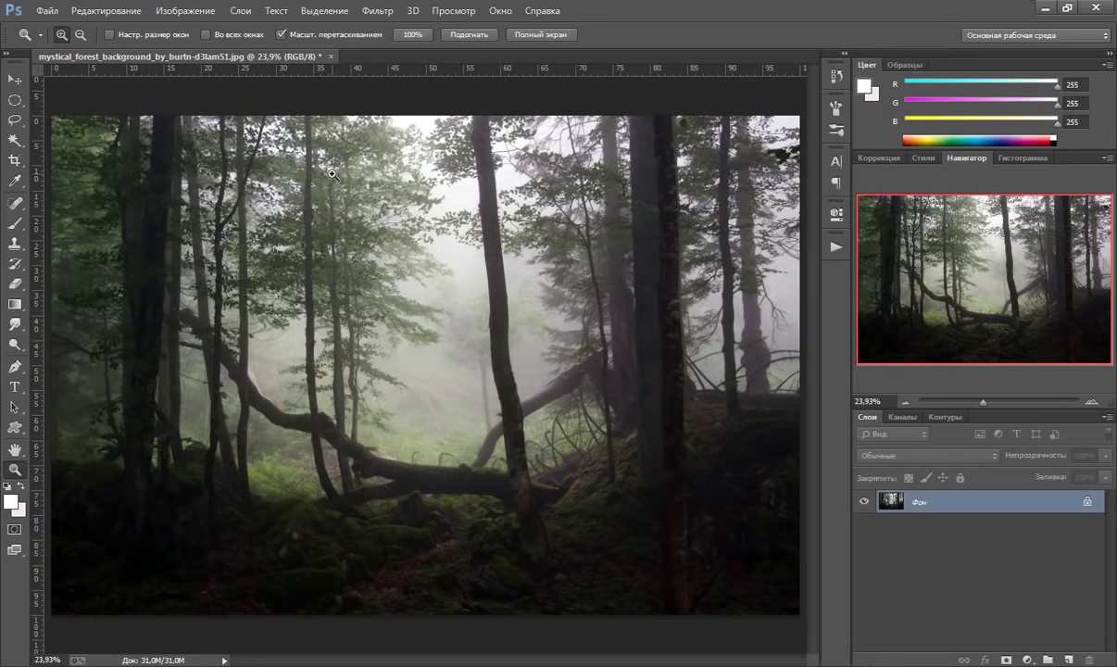
Duplicate the Background layer and desaturate the new Слой 1 to black and white
{"action": "key", "text": "ctrl+j"}
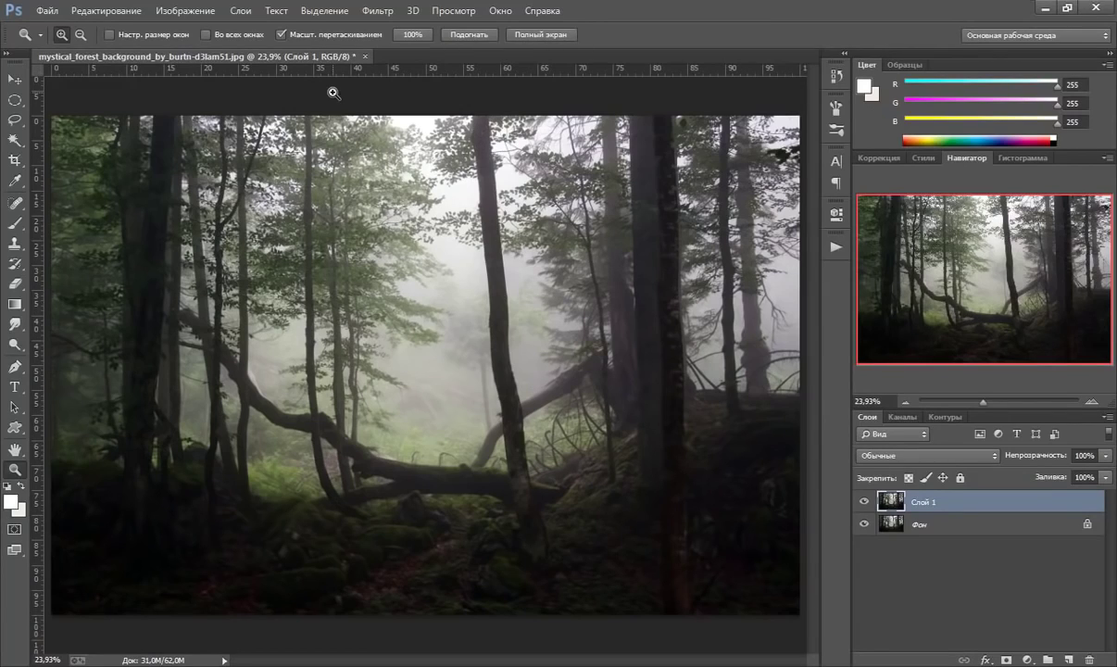
{"action": "key", "text": "ctrl+shift+u"}
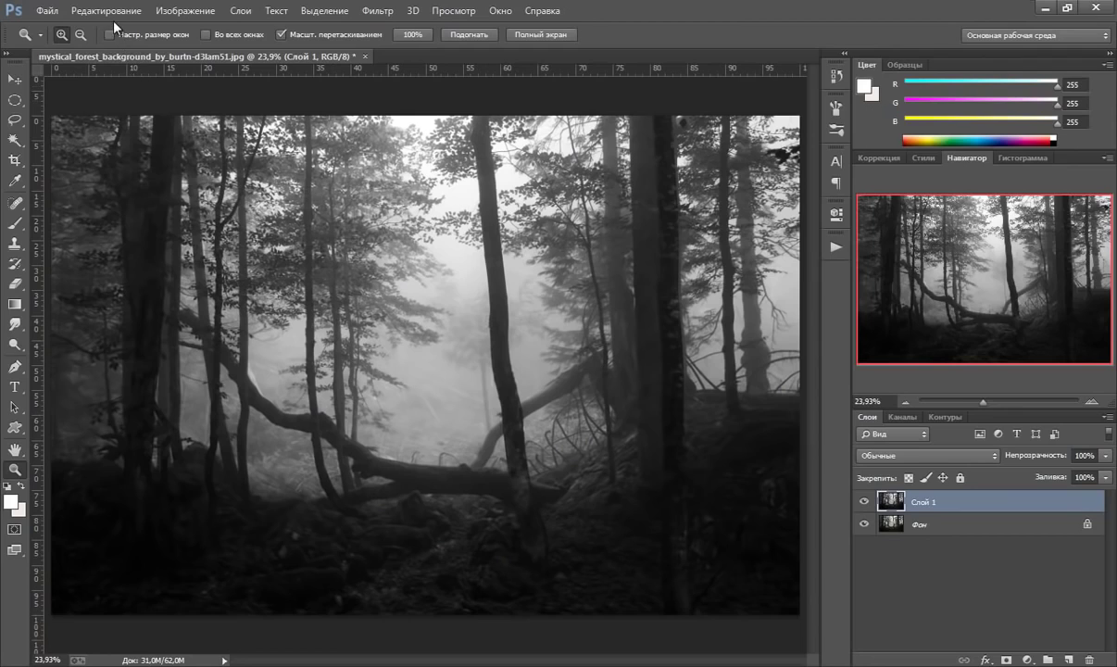
{"action": "left_click", "coordinate": [188, 12]}
{"action": "mouse_move", "coordinate": [278, 49]}
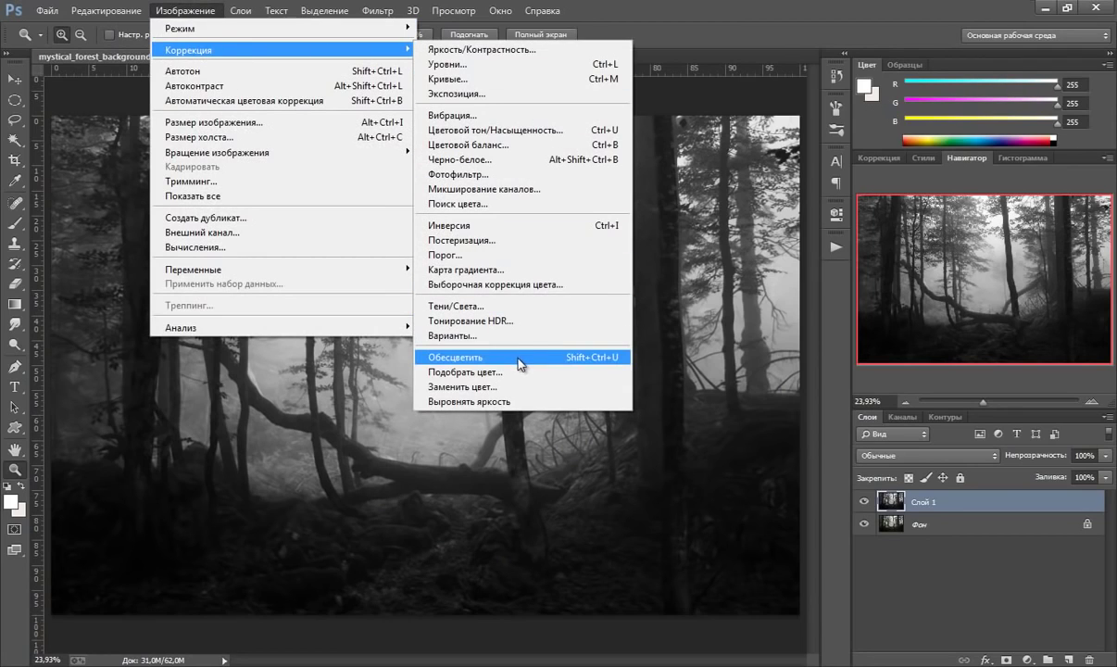
{"action": "left_click", "coordinate": [618, 26]}
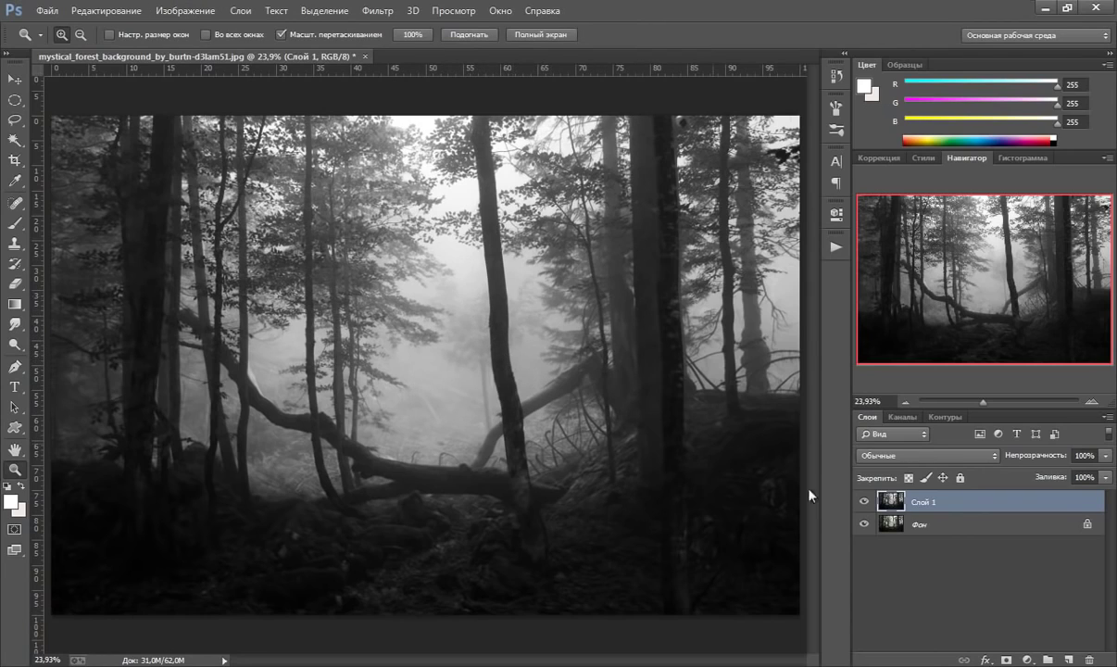
Add Карта градиента 1 above Слой 1 and request the Photographic Toning gradient presets
{"action": "left_click", "coordinate": [1030, 659]}
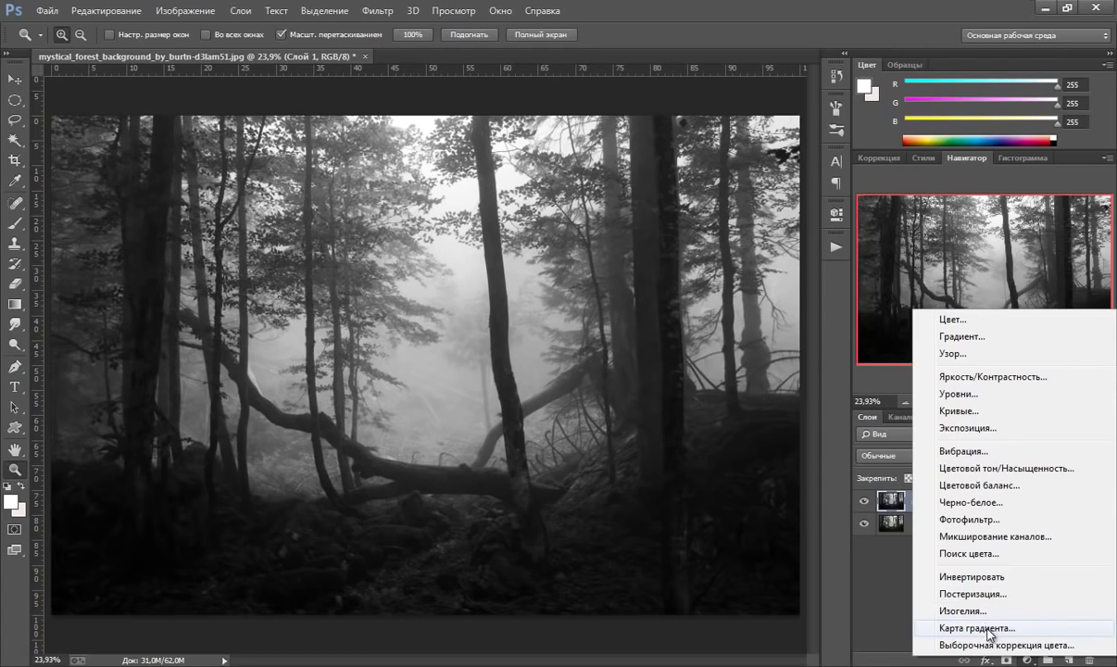
{"action": "left_click", "coordinate": [934, 627]}
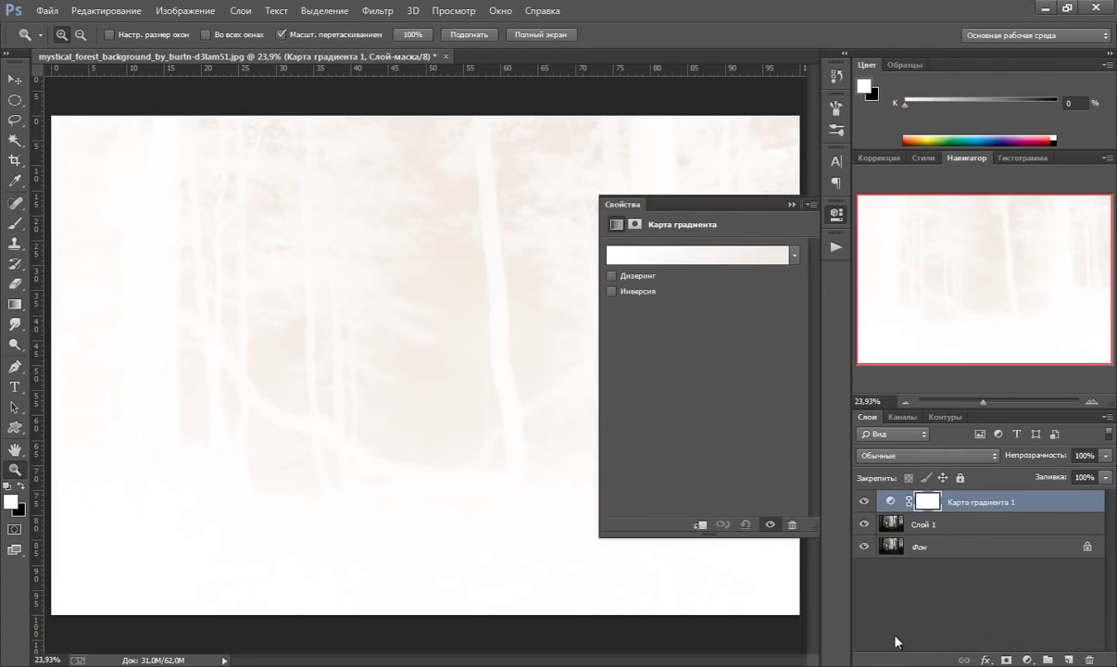
{"action": "left_click", "coordinate": [699, 254]}
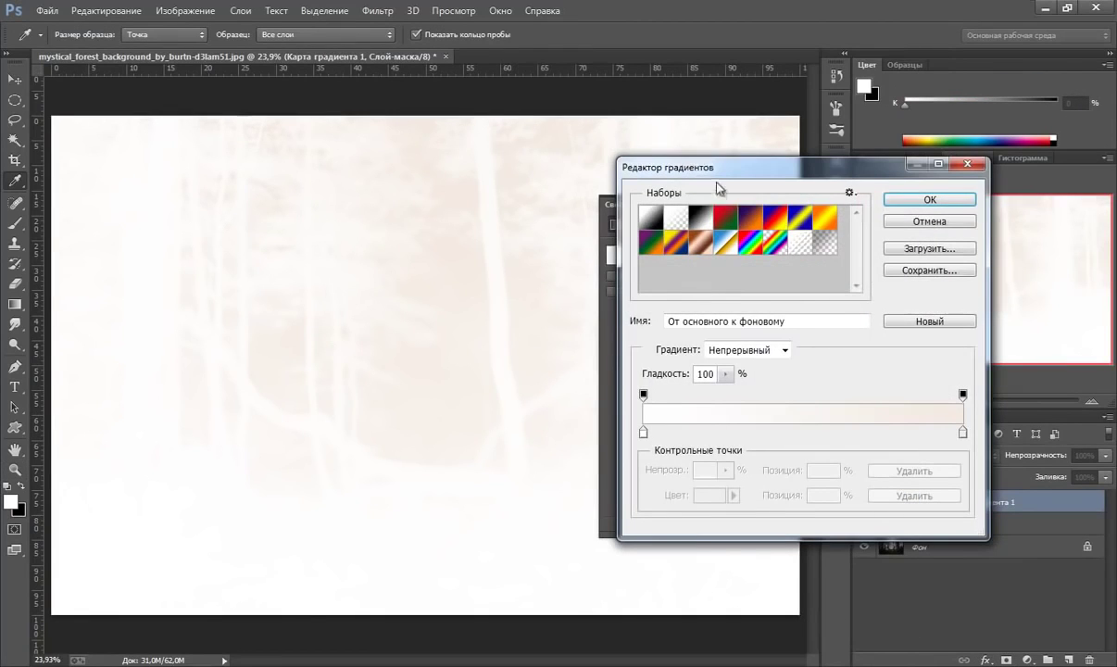
{"action": "left_click_drag", "start_coordinate": [675, 164], "coordinate": [566, 129]}
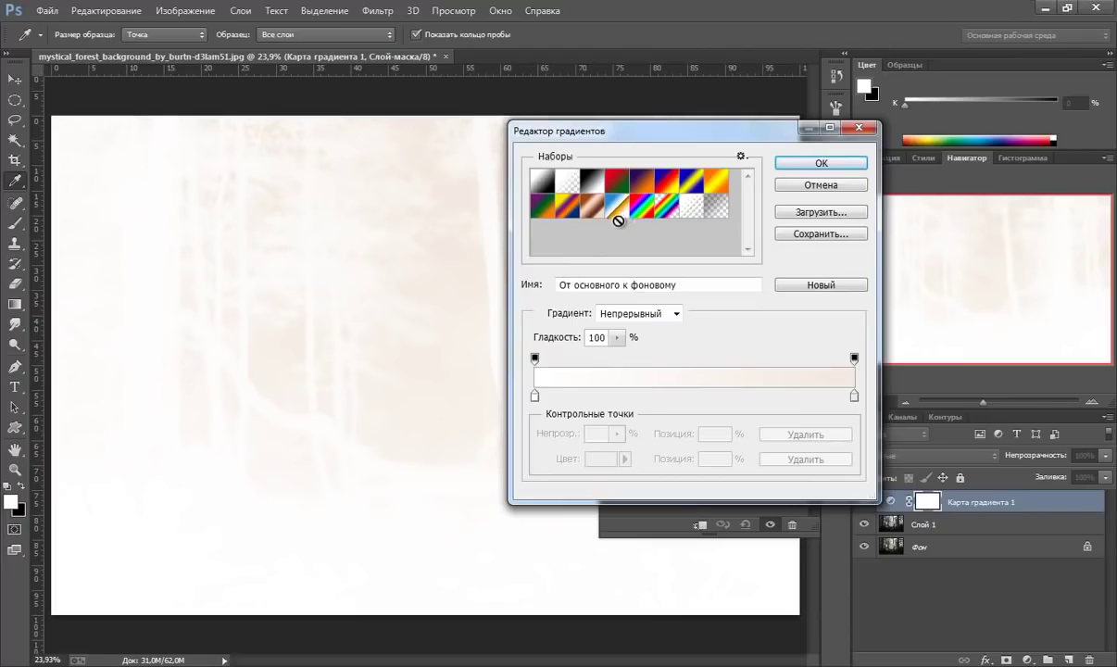
{"action": "left_click", "coordinate": [741, 158]}
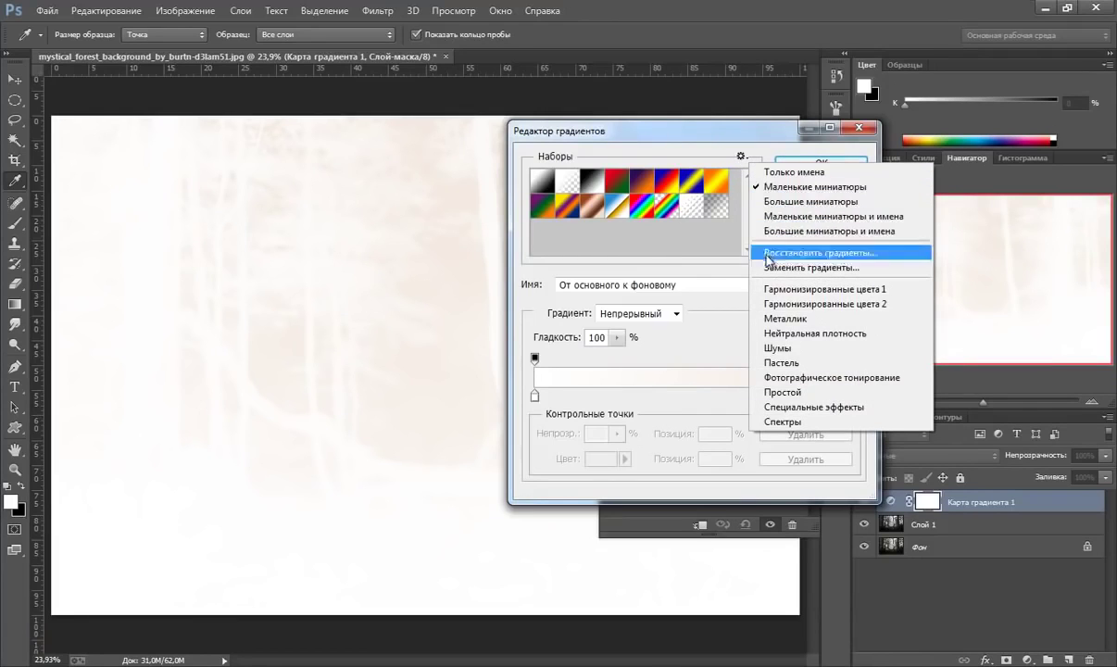
{"action": "left_click", "coordinate": [795, 379]}
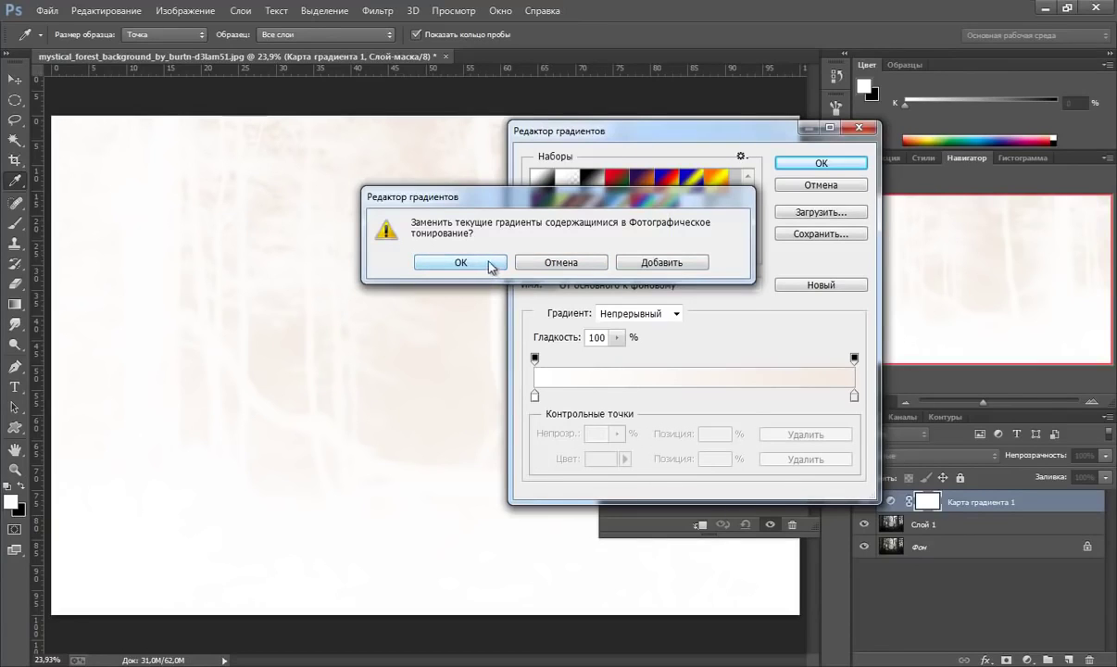
Replace the gradient presets with Photographic Toning and preview the platinum, selenium and sepia gradients
{"action": "left_click", "coordinate": [489, 263]}
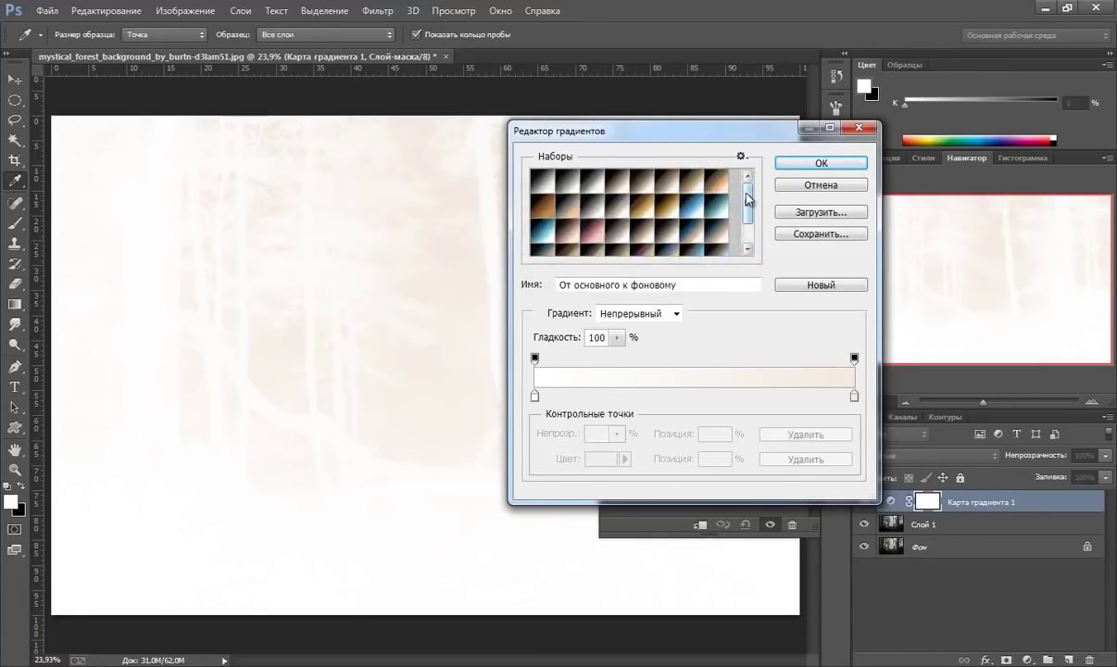
{"action": "mouse_move", "coordinate": [747, 198]}
{"action": "left_mouse_down"}
{"action": "mouse_move", "coordinate": [747, 222]}
{"action": "mouse_move", "coordinate": [747, 190]}
{"action": "left_mouse_up"}
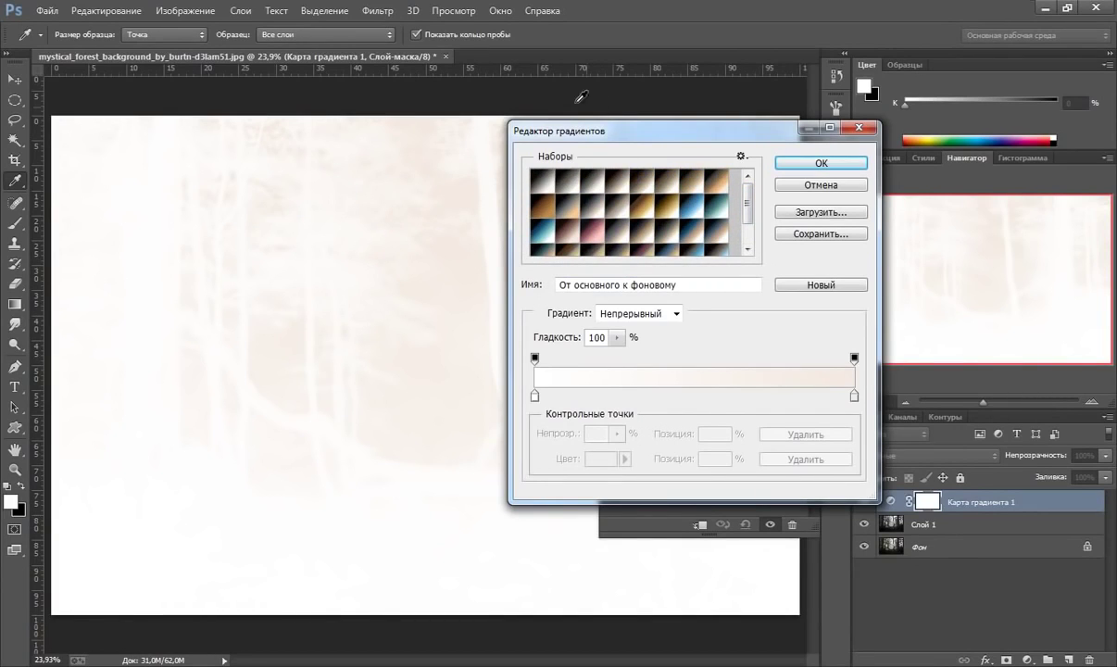
{"action": "left_click", "coordinate": [560, 185]}
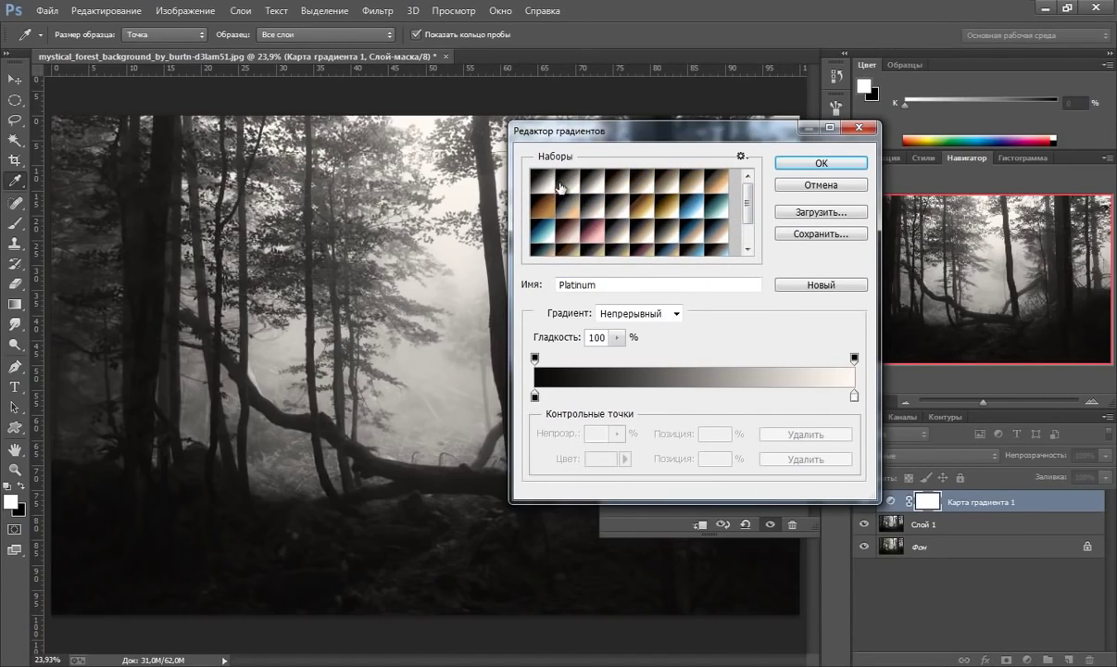
{"action": "left_click", "coordinate": [562, 186]}
{"action": "left_click", "coordinate": [583, 192]}
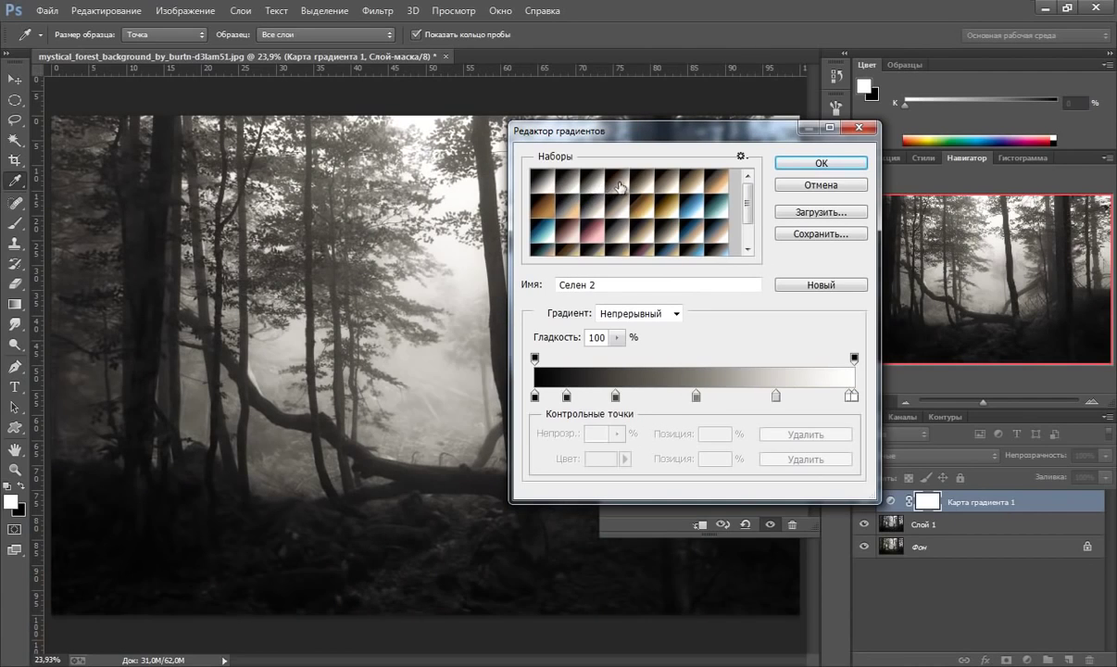
{"action": "left_click", "coordinate": [619, 188]}
{"action": "left_click", "coordinate": [645, 192]}
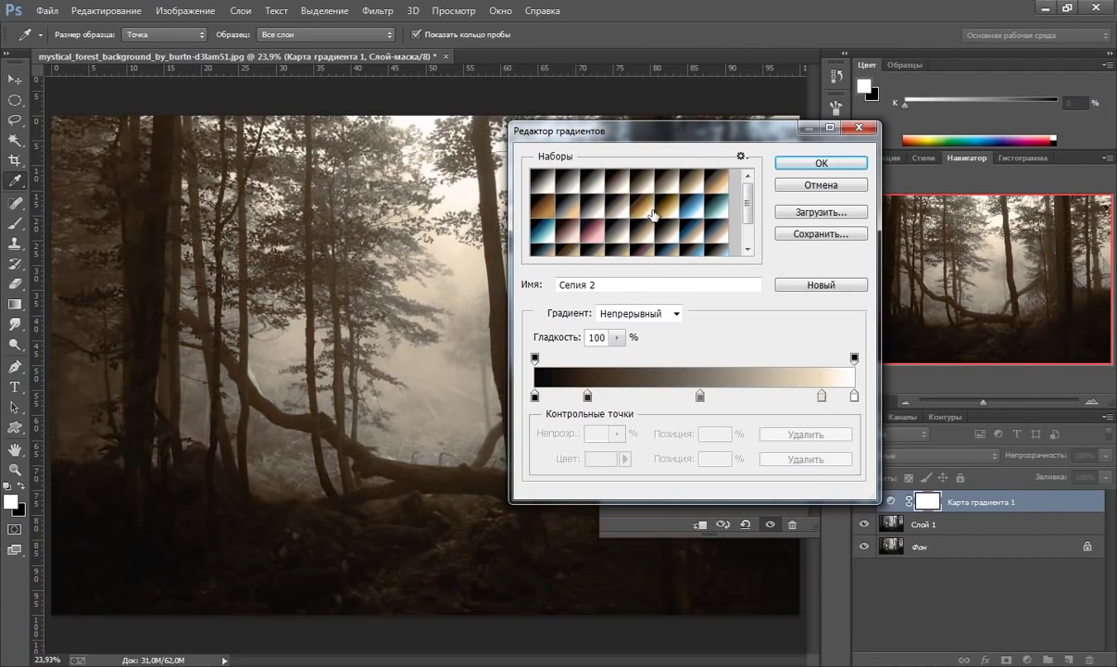
{"action": "left_click", "coordinate": [653, 215]}
{"action": "left_click", "coordinate": [667, 232]}
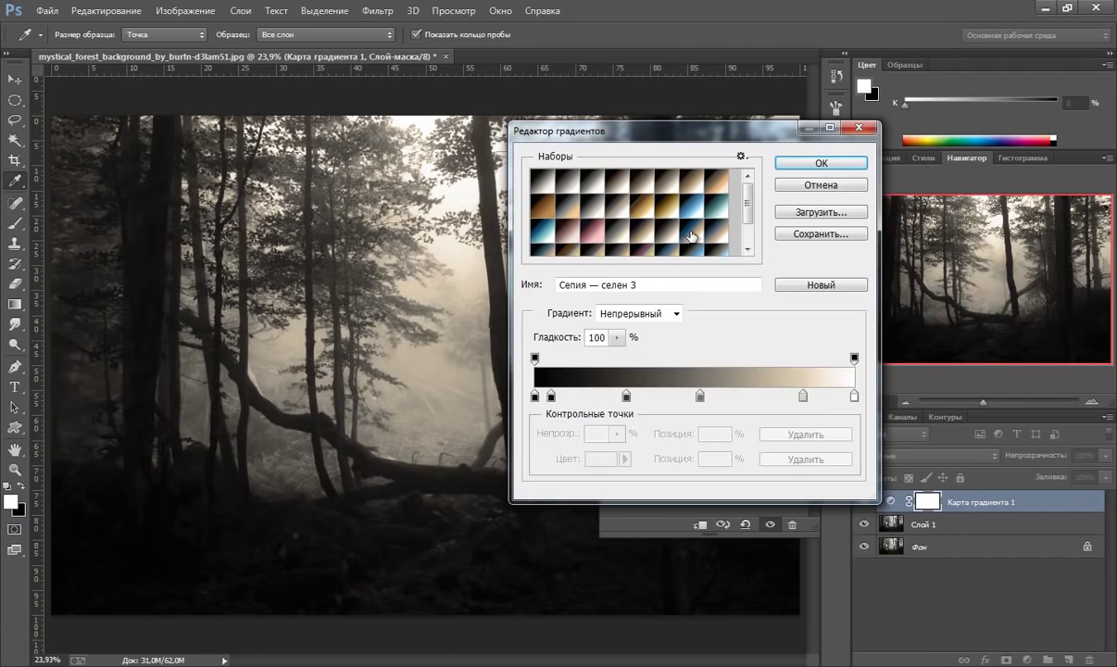
{"action": "left_click", "coordinate": [691, 237]}
Compare Золото — синий and Сепия — селен 3, then apply Сепия — селен 2
{"action": "left_click_drag", "start_coordinate": [747, 199], "coordinate": [748, 221]}
{"action": "left_click", "coordinate": [688, 229]}
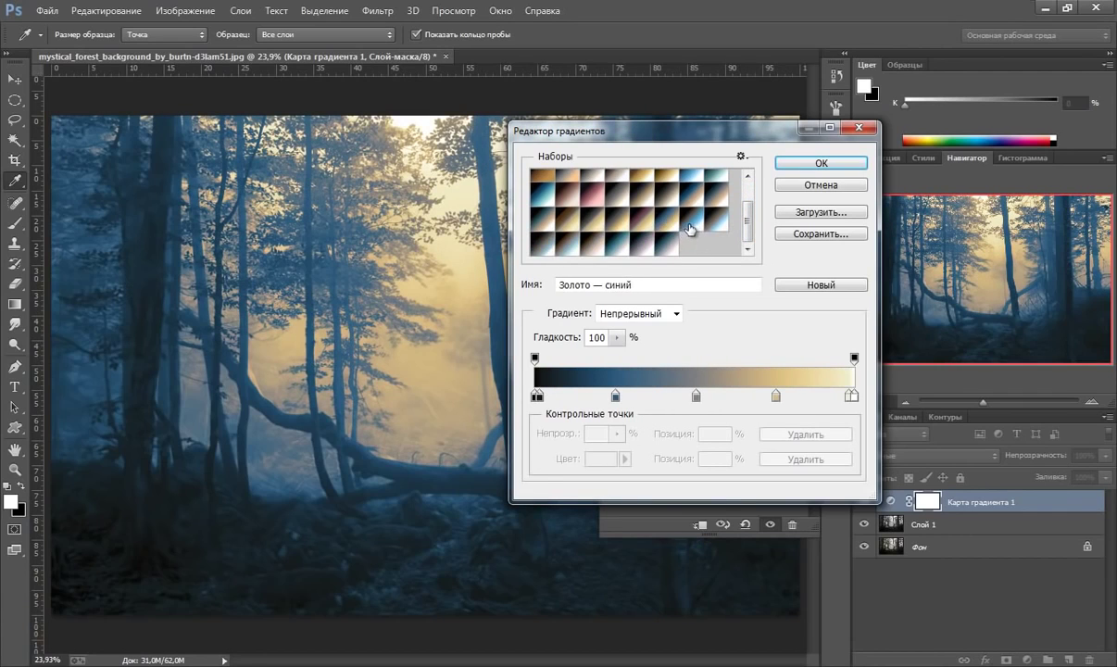
{"action": "left_click", "coordinate": [651, 214]}
{"action": "left_click", "coordinate": [633, 192]}
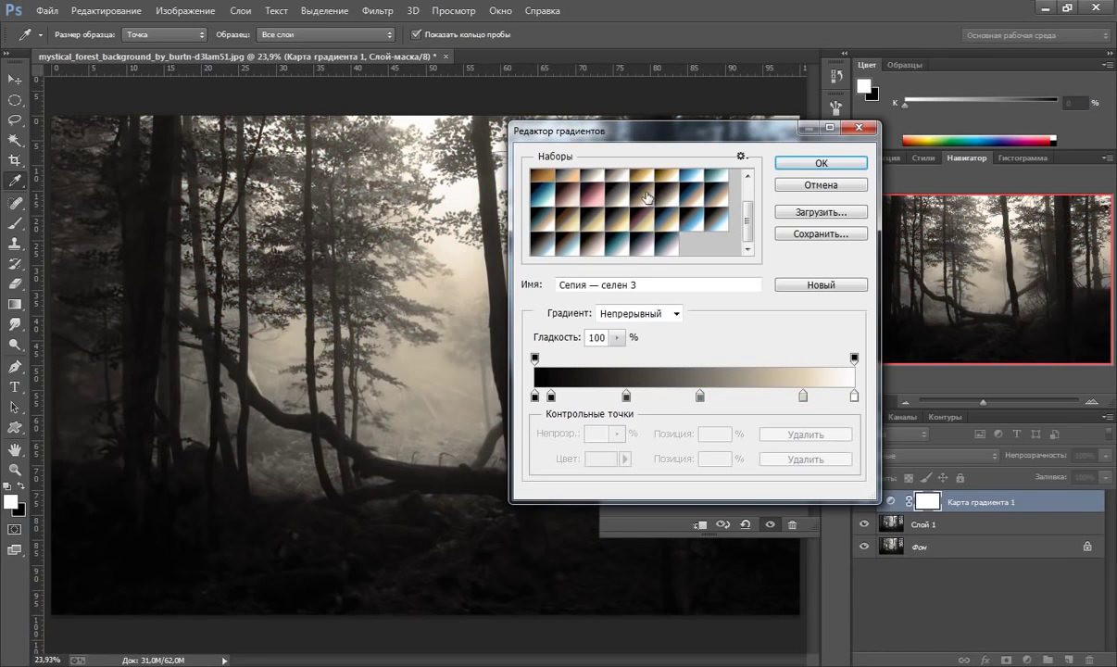
{"action": "left_click", "coordinate": [608, 189]}
{"action": "left_click", "coordinate": [634, 192]}
{"action": "left_click", "coordinate": [650, 190]}
{"action": "left_click", "coordinate": [672, 190]}
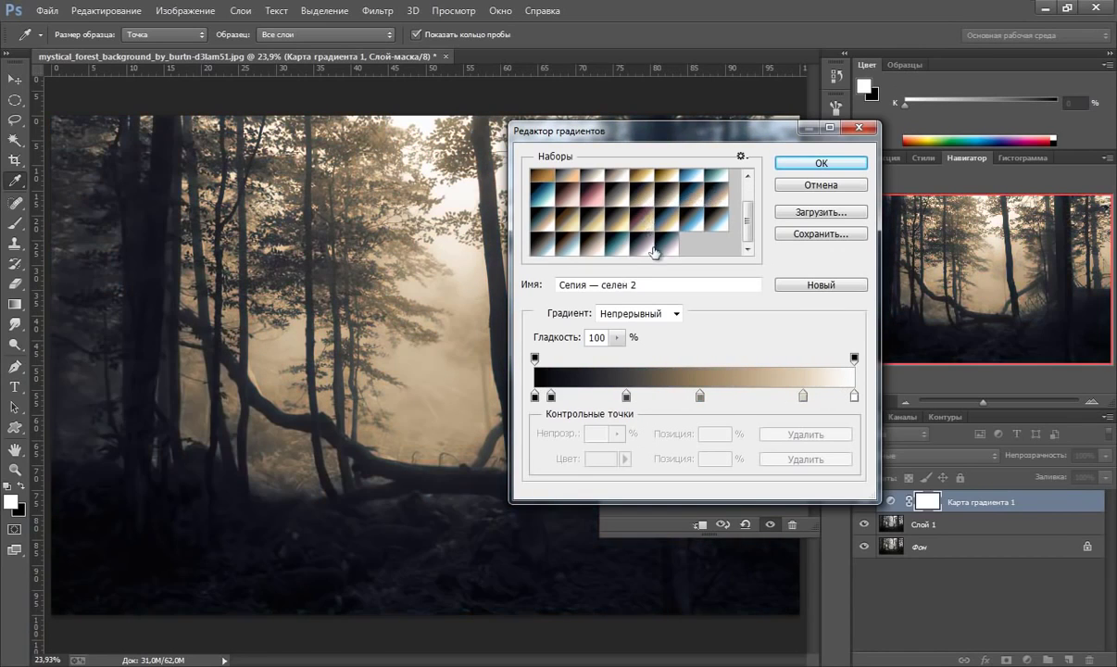
{"action": "left_click", "coordinate": [785, 167]}
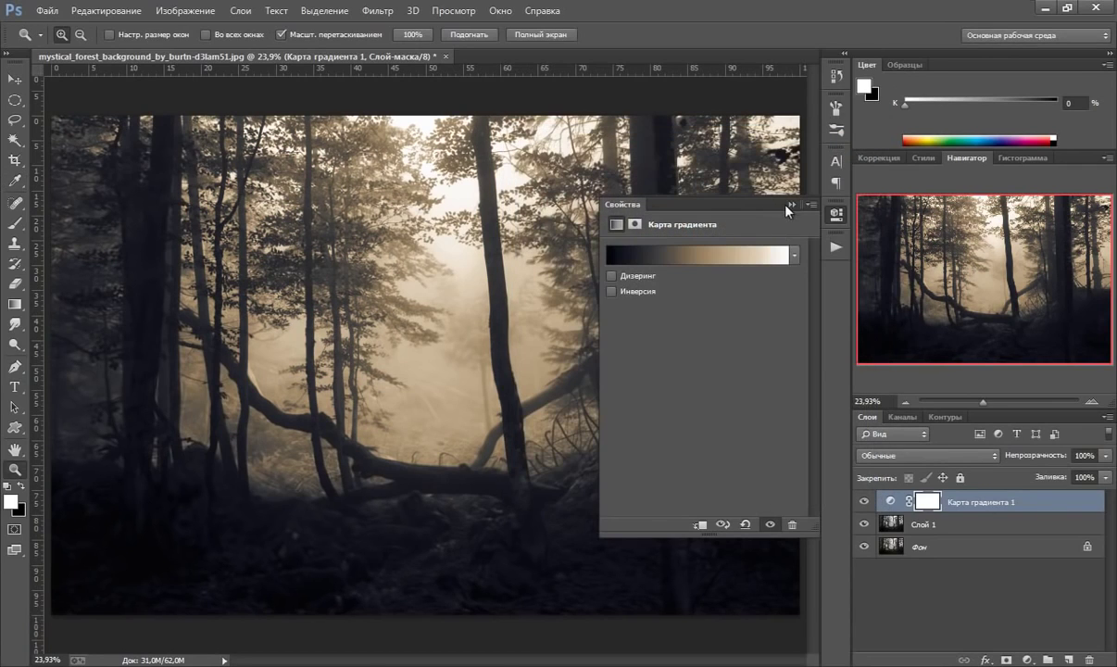
Set Карта градиента 1 to 75% opacity and toggle its visibility to compare
{"action": "left_click", "coordinate": [790, 205]}
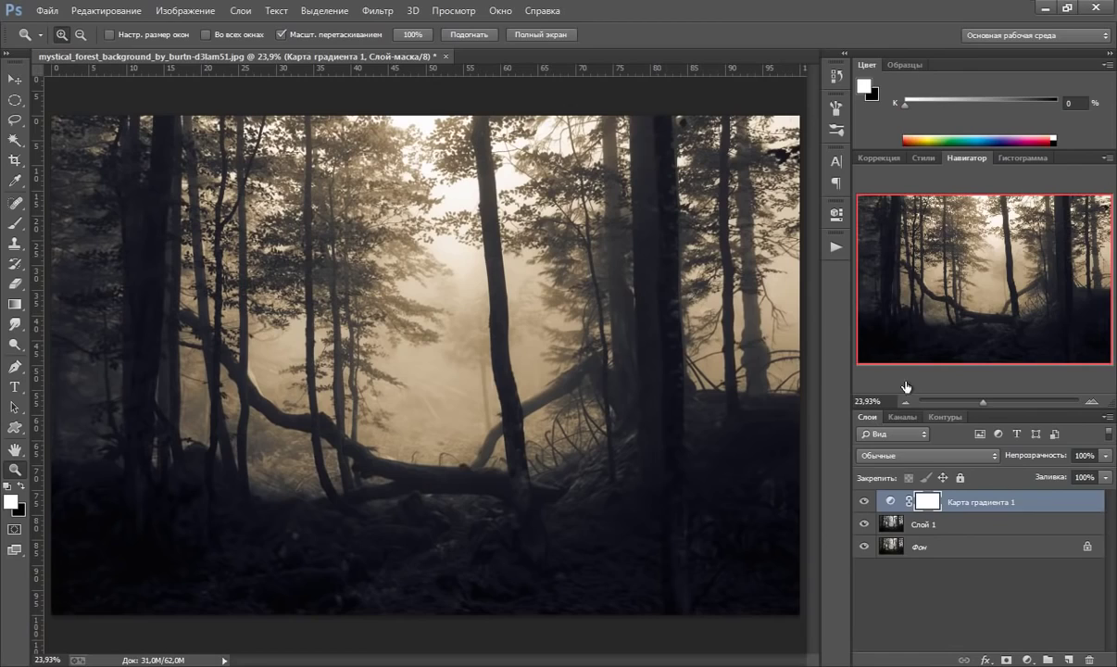
{"action": "left_click", "coordinate": [1105, 455]}
{"action": "left_click_drag", "start_coordinate": [1112, 477], "coordinate": [1092, 482]}
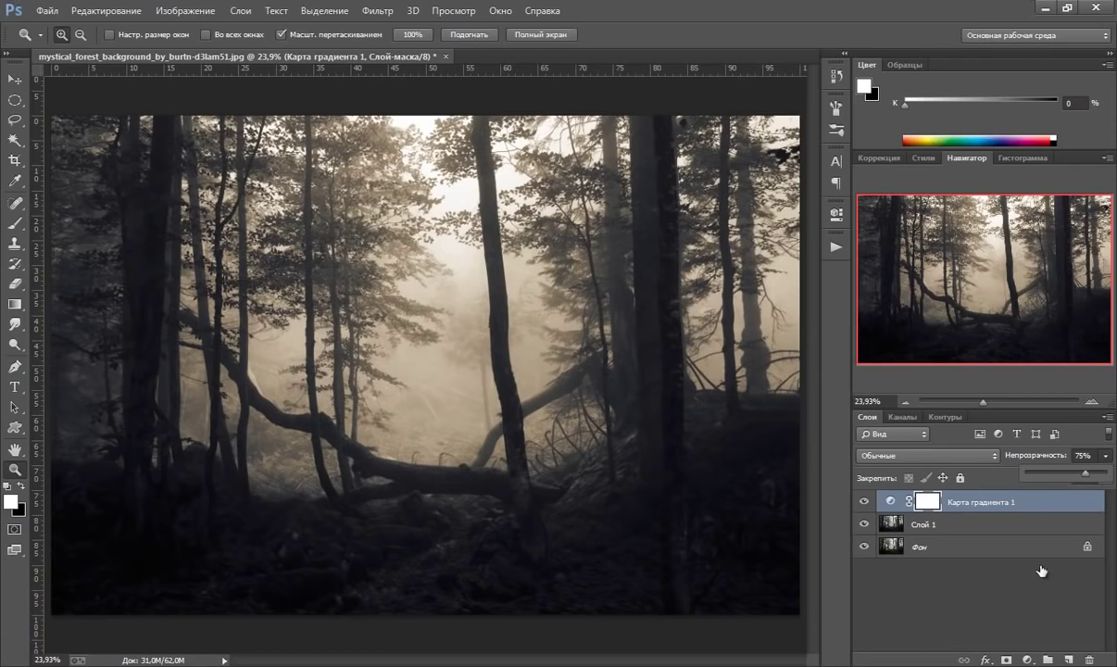
{"action": "left_click", "coordinate": [884, 501]}
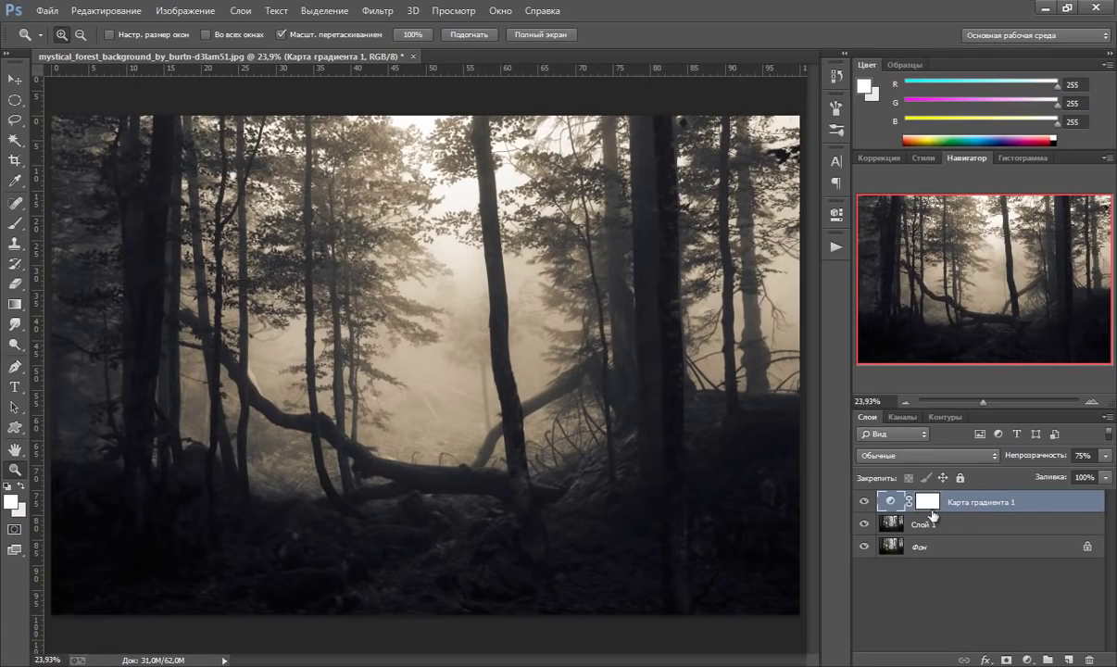
{"action": "left_click", "coordinate": [869, 503]}
{"action": "left_click", "coordinate": [869, 502]}
Add Кривые 1 lifting the shadows to input 62, output 61, and select the three layers
{"action": "left_click", "coordinate": [1029, 659]}
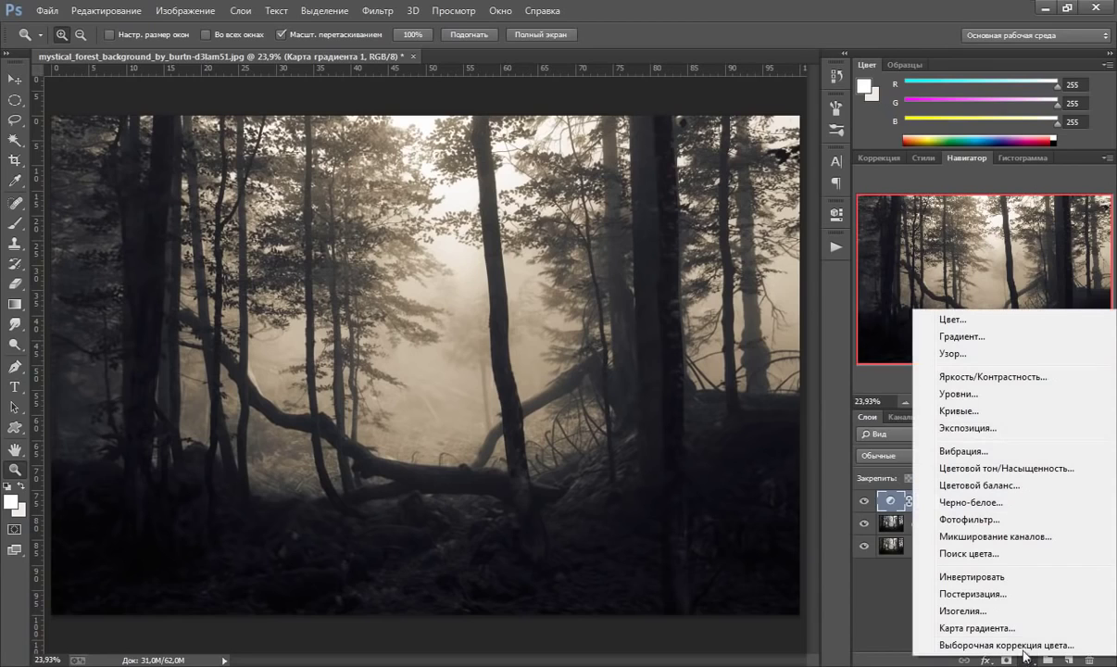
{"action": "left_click", "coordinate": [966, 411]}
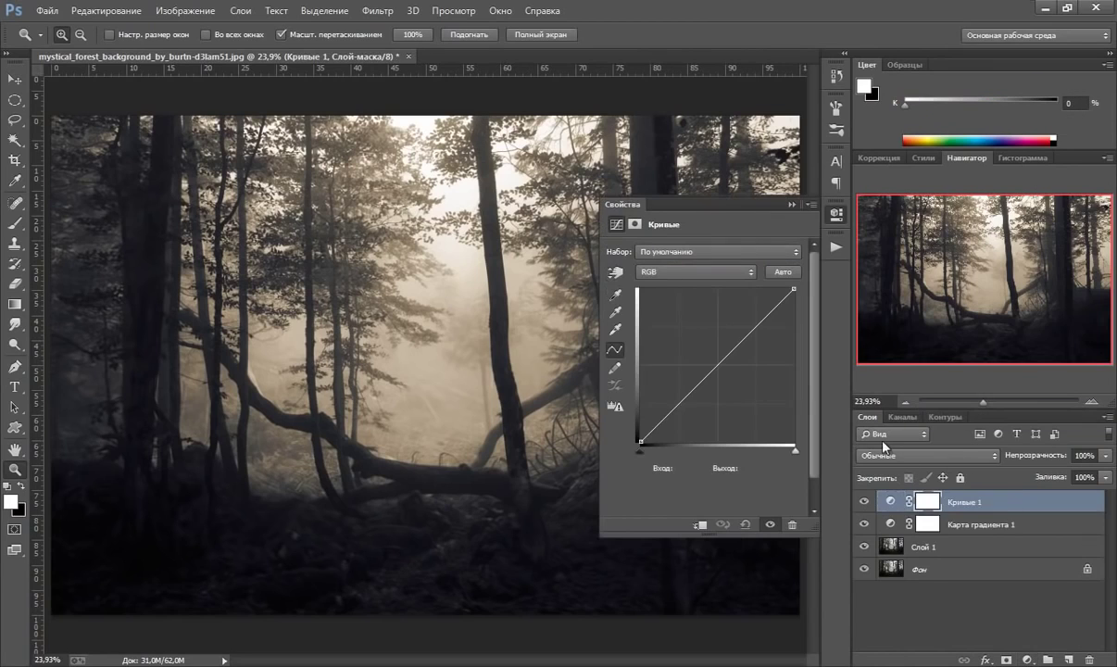
{"action": "mouse_move", "coordinate": [641, 439]}
{"action": "left_mouse_down"}
{"action": "mouse_move", "coordinate": [636, 427]}
{"action": "mouse_move", "coordinate": [672, 409]}
{"action": "left_mouse_up"}
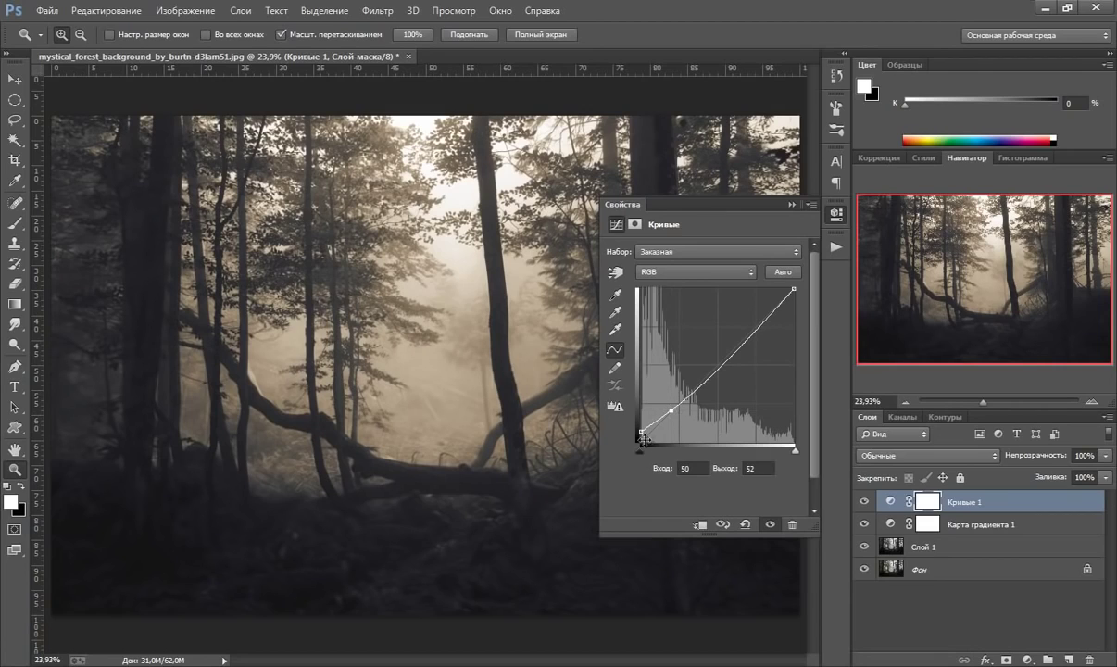
{"action": "left_click_drag", "start_coordinate": [640, 433], "coordinate": [678, 404]}
{"action": "left_click", "coordinate": [786, 206]}
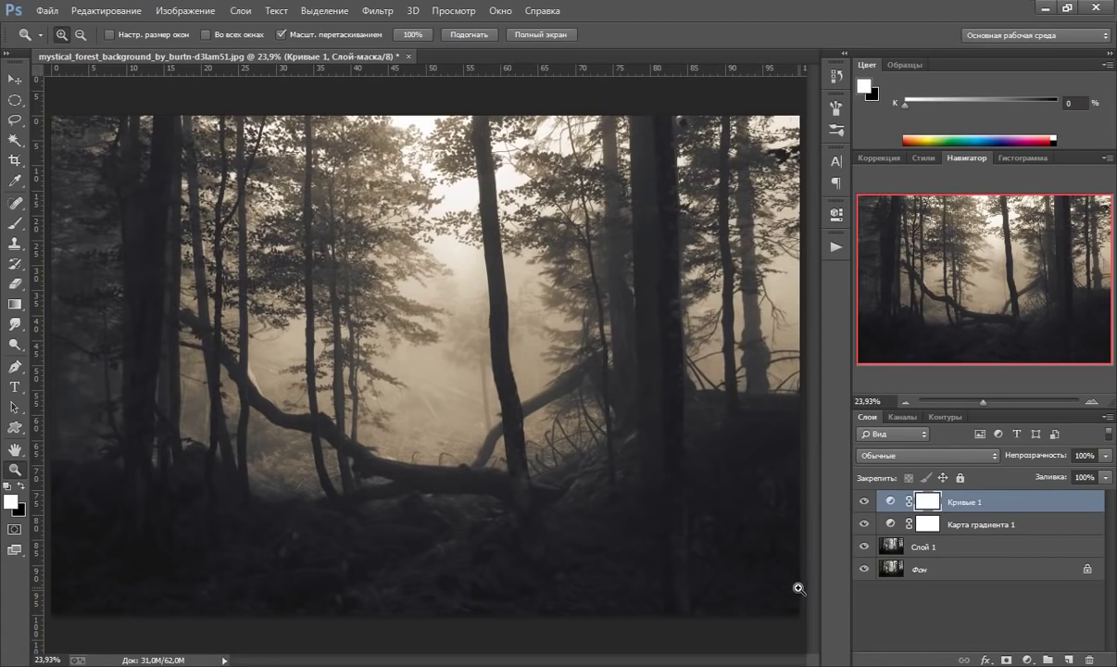
{"action": "left_click", "coordinate": [892, 547], "text": "shift"}
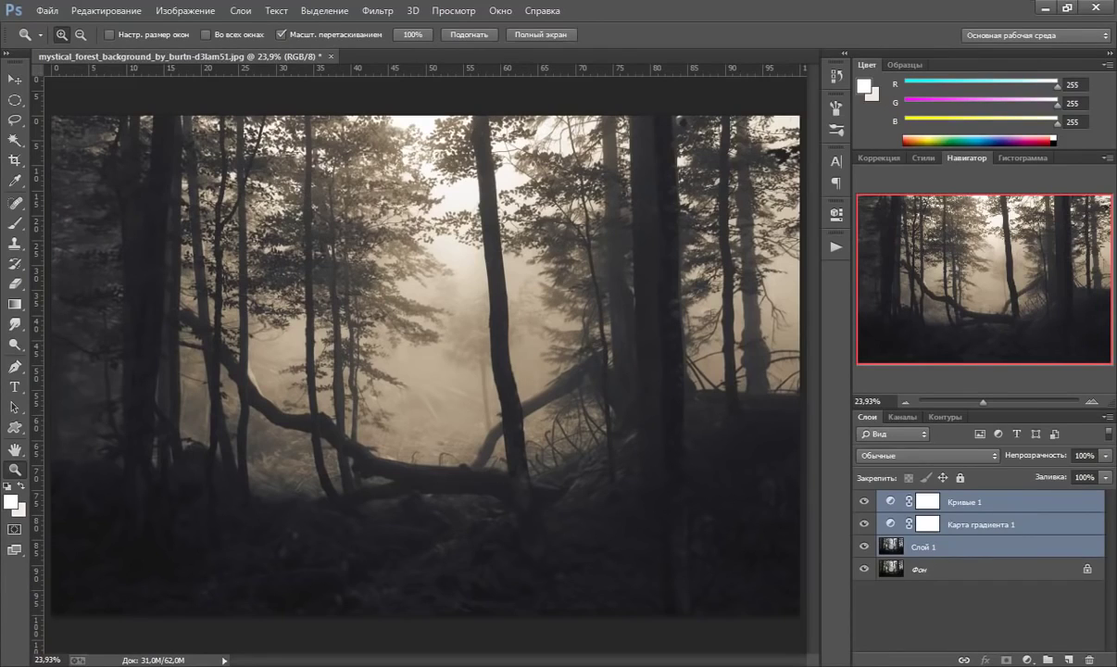
Group Кривые 1, Карта градиента 1 and Слой 1 into Группа 1, toggling it to compare
{"action": "key", "text": "ctrl+g"}
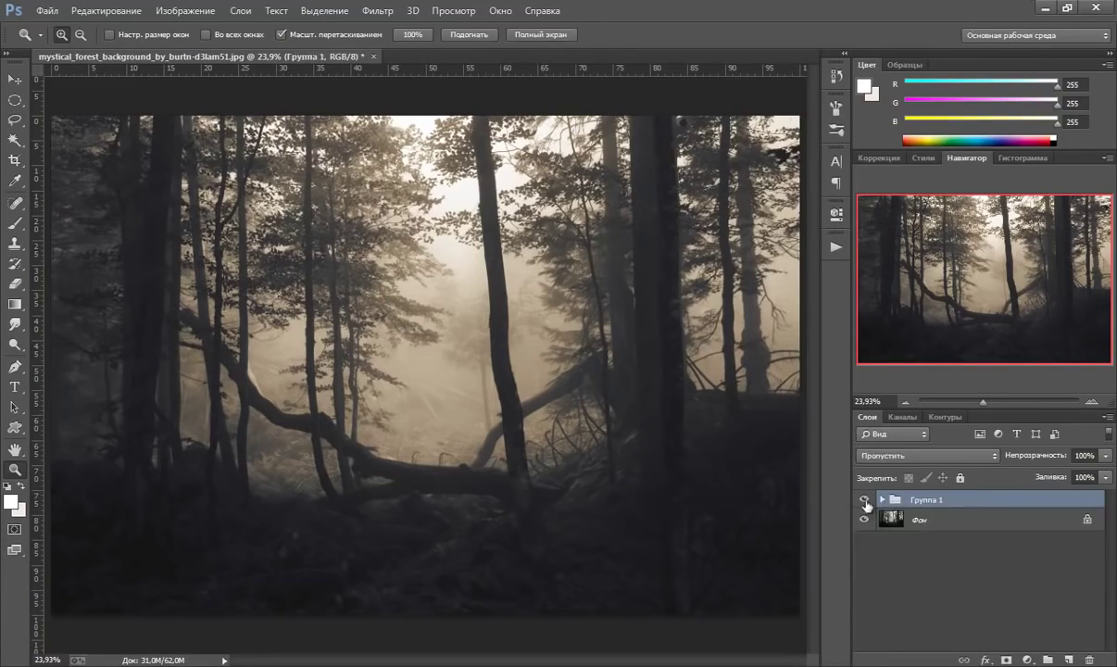
{"action": "left_click", "coordinate": [864, 501]}
{"action": "left_click", "coordinate": [864, 501]}
{"action": "left_click", "coordinate": [864, 501]}
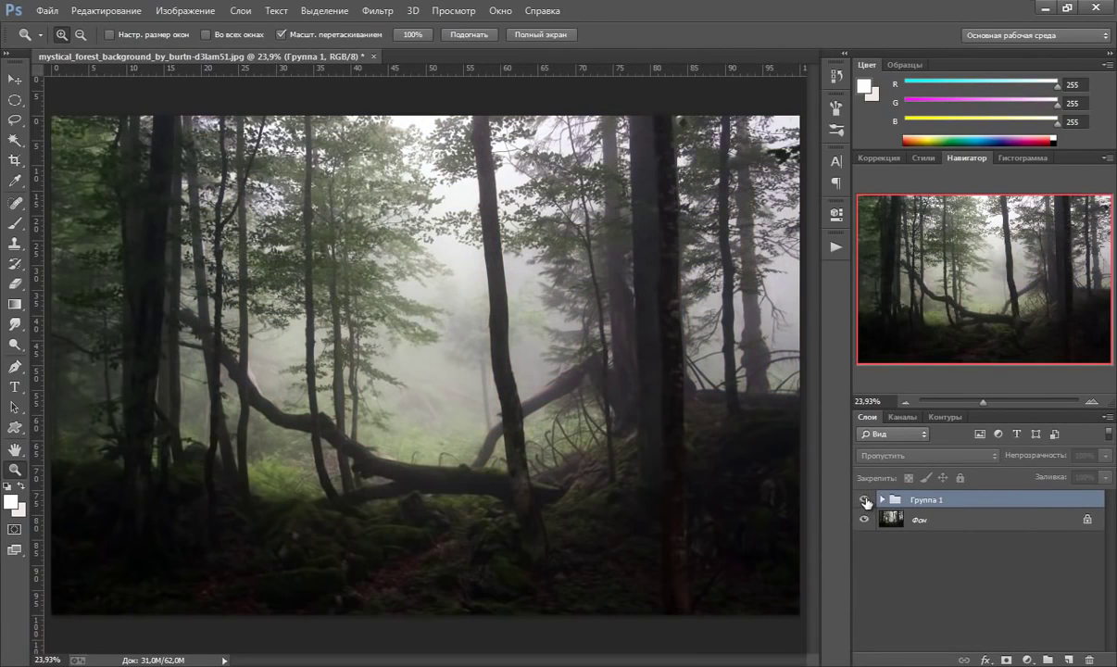
{"action": "left_click", "coordinate": [864, 501]}
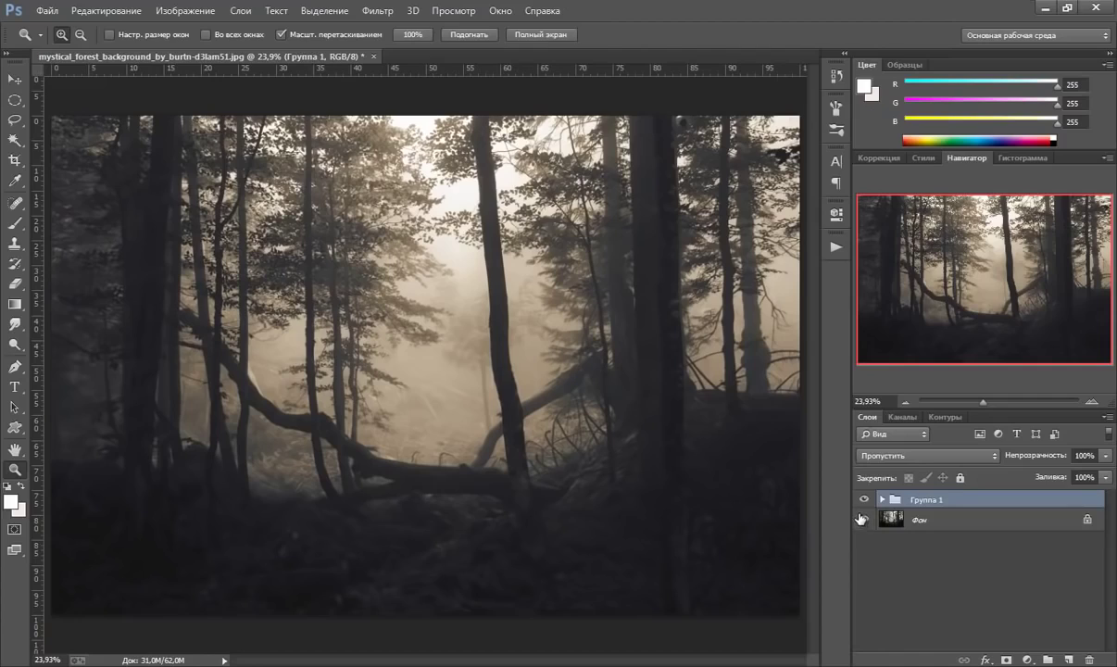